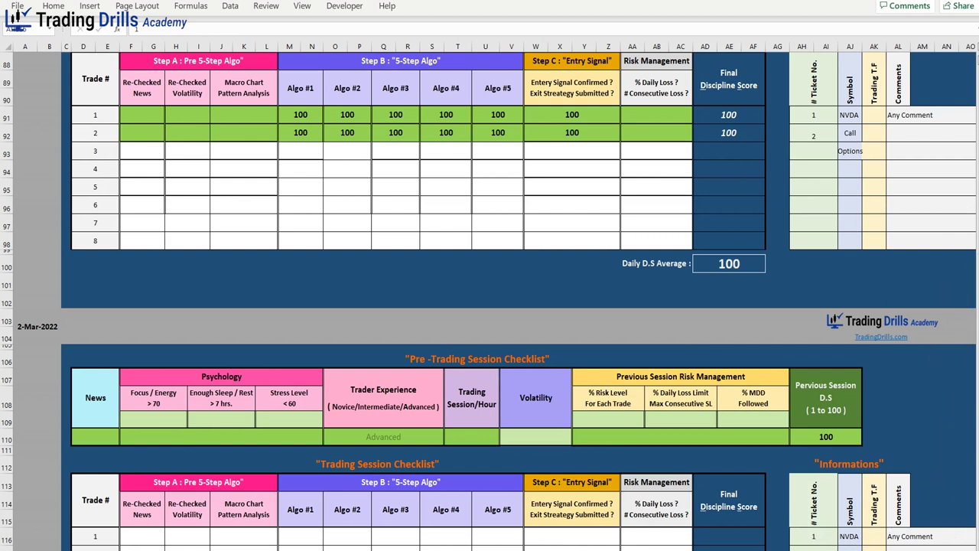
# - In the 2-Mar-2022 Trading Session Checklist, mark Re-Checked News and Re-Checked Volatility as YES for trade 1
pyautogui.scroll(-3, 489, 298)
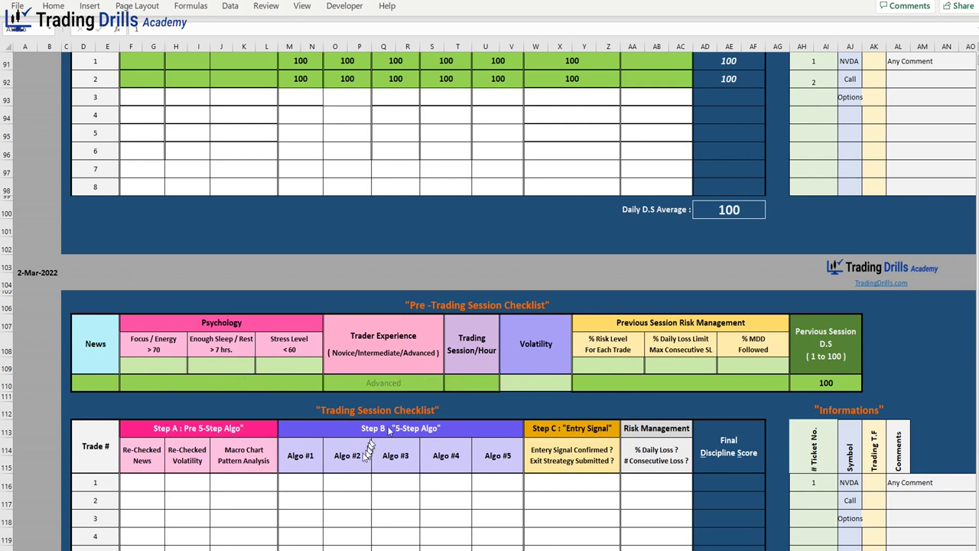
pyautogui.click(147, 481)
pyautogui.click(169, 487)
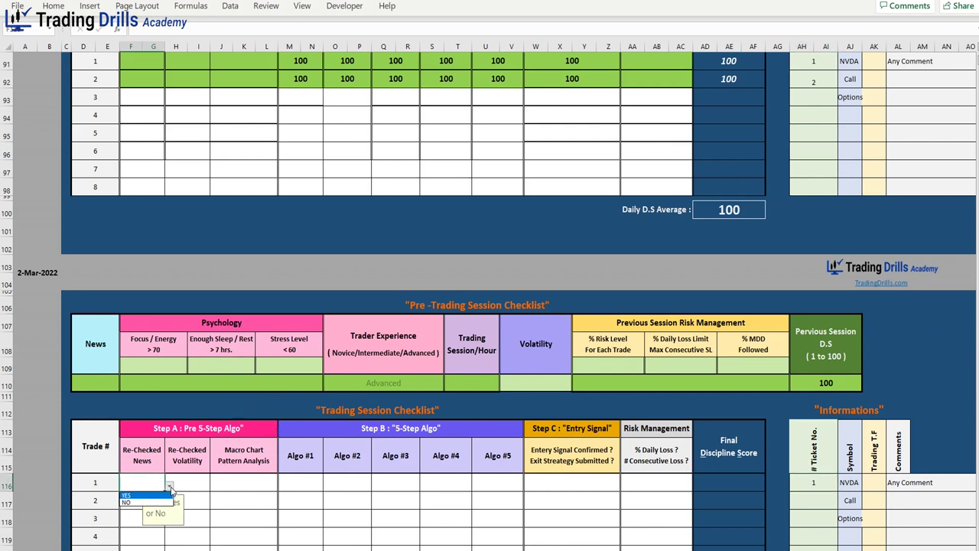
pyautogui.click(156, 495)
pyautogui.click(193, 485)
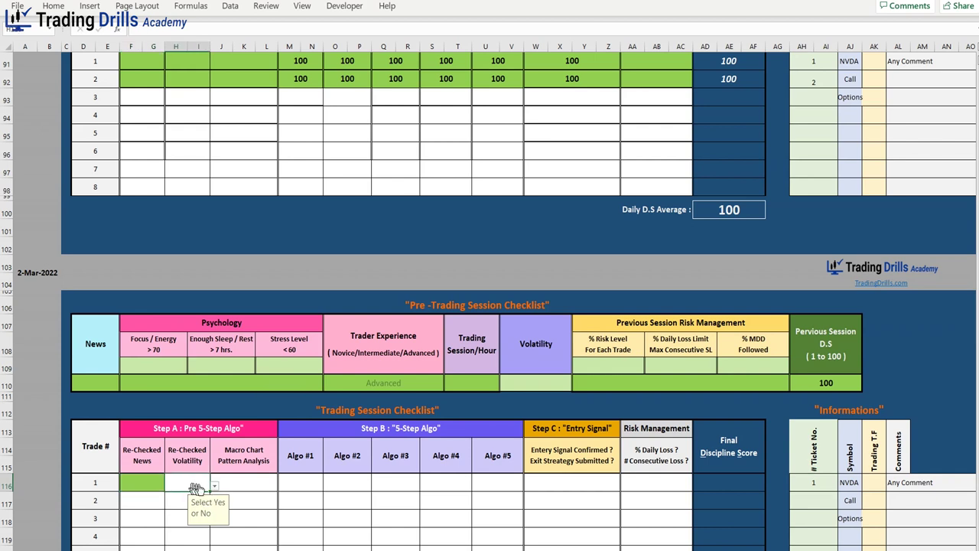
pyautogui.click(215, 486)
pyautogui.click(207, 496)
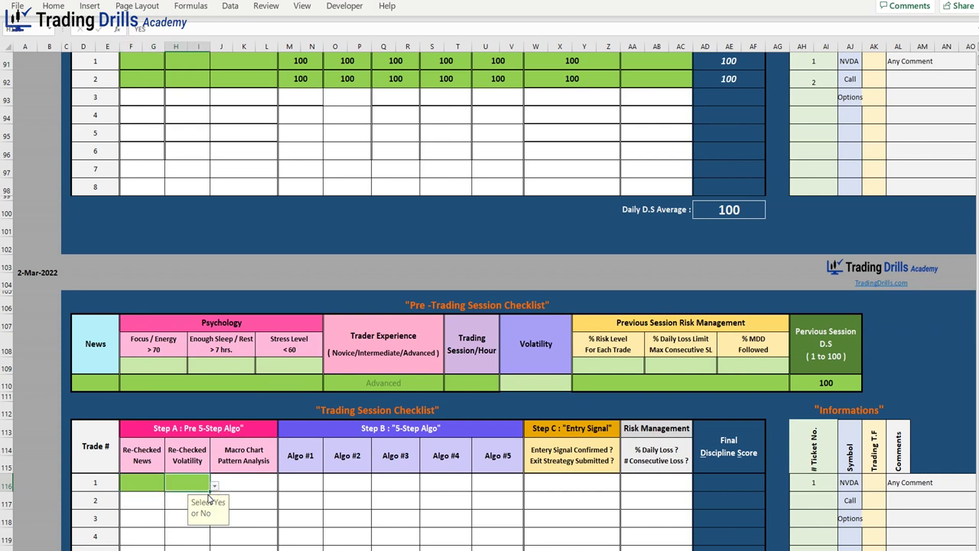
# - Mark Macro Chart Pattern Analysis as YES for trade 1 in the 2-Mar-2022 checklist
pyautogui.click(249, 486)
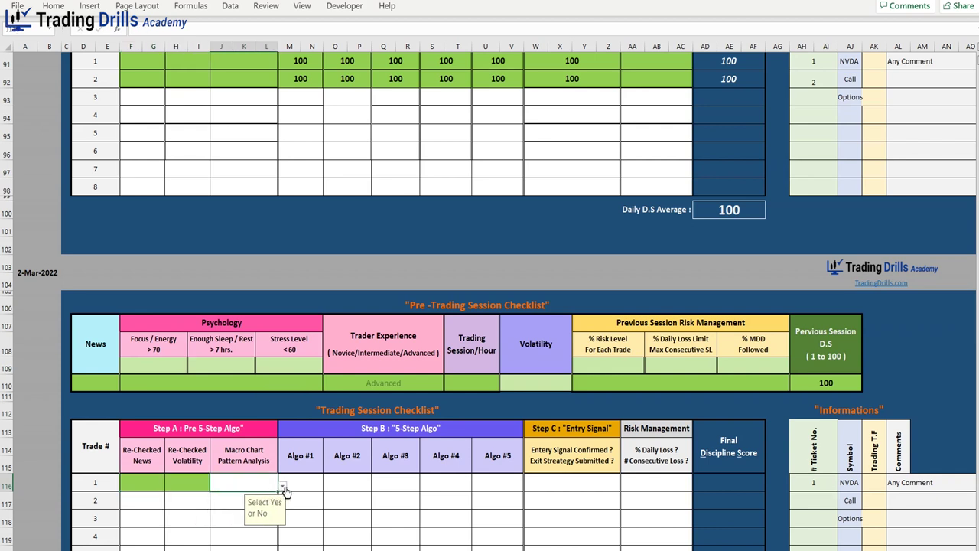
pyautogui.click(282, 487)
pyautogui.click(262, 495)
pyautogui.click(282, 486)
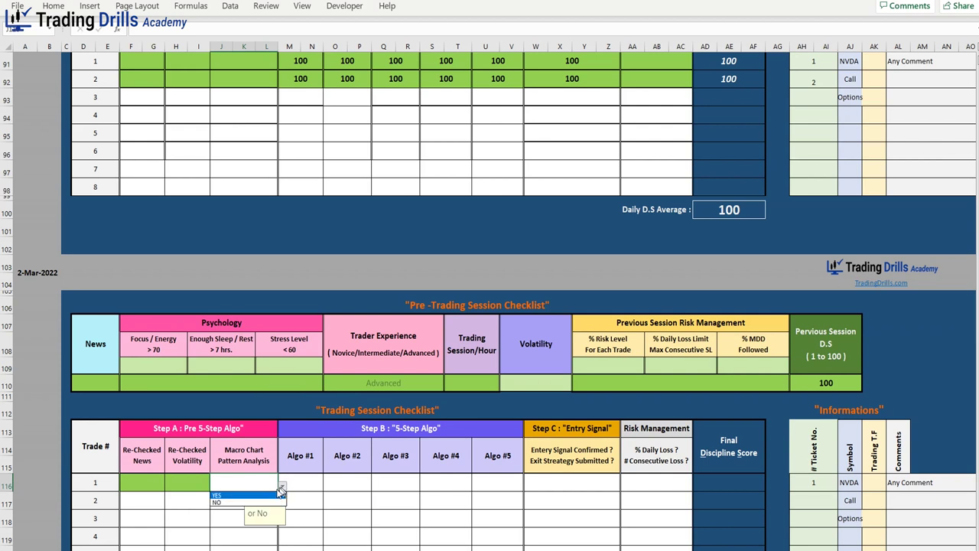
pyautogui.click(271, 496)
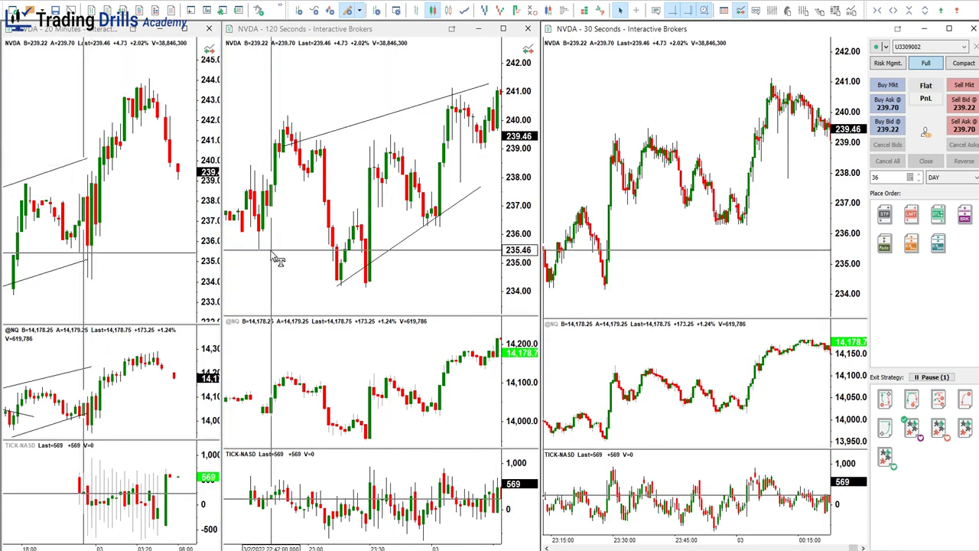
# - Examine the earlier NVDA price action and trend lines on the 120-second chart
pyautogui.scroll(3, 315, 269)
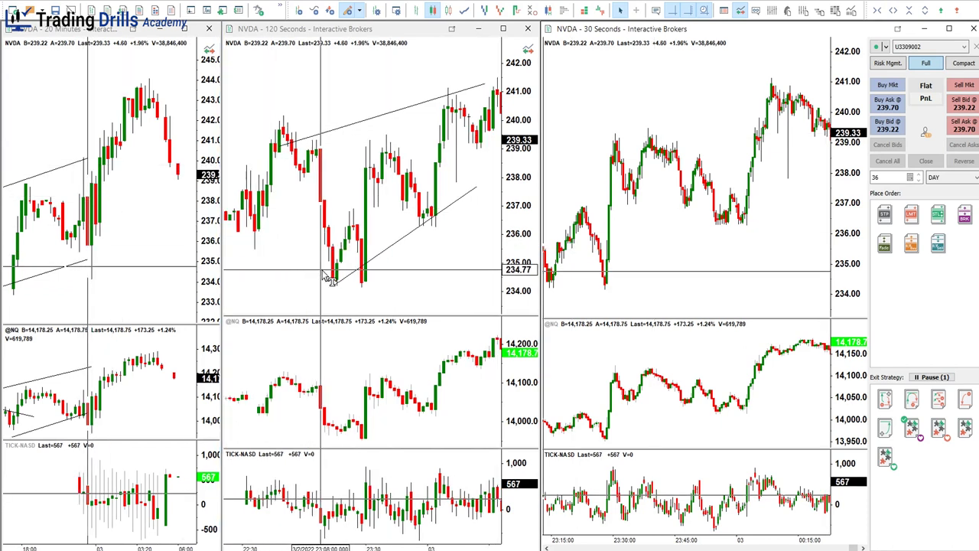
pyautogui.scroll(5, 329, 278)
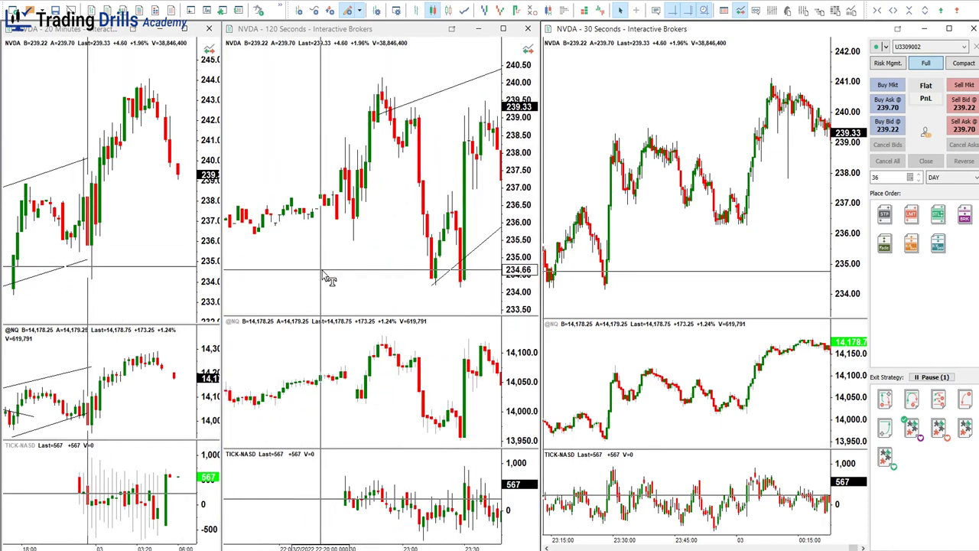
pyautogui.scroll(2, 329, 279)
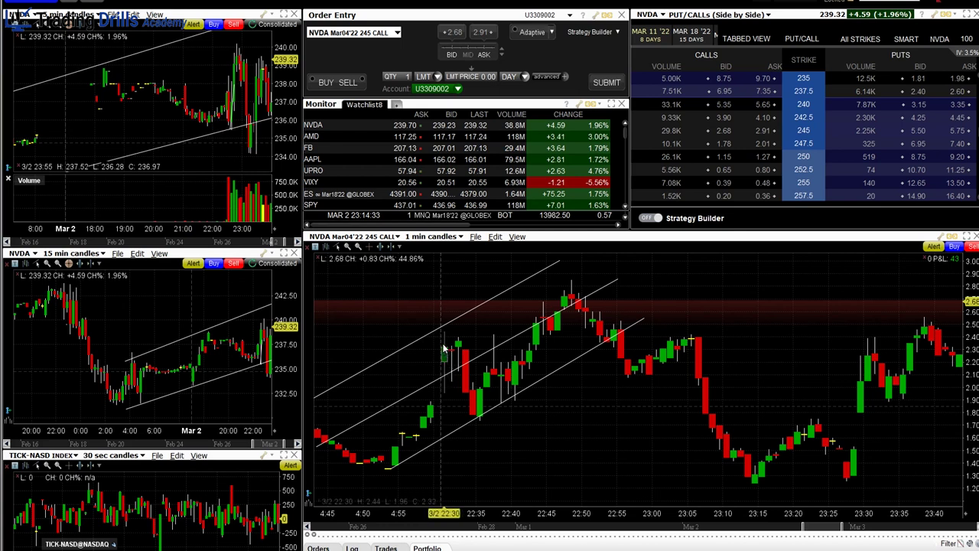
# - Inspect the channel lows on the NVDA Mar04'22 245 call's 1-minute chart and show the portfolio positions below it
pyautogui.click(514, 398)
pyautogui.click(518, 402)
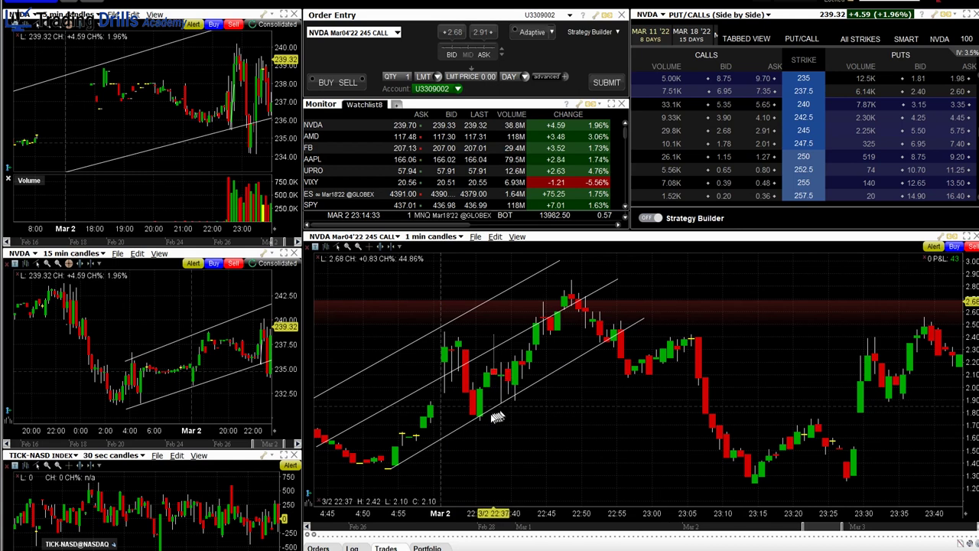
pyautogui.click(441, 548)
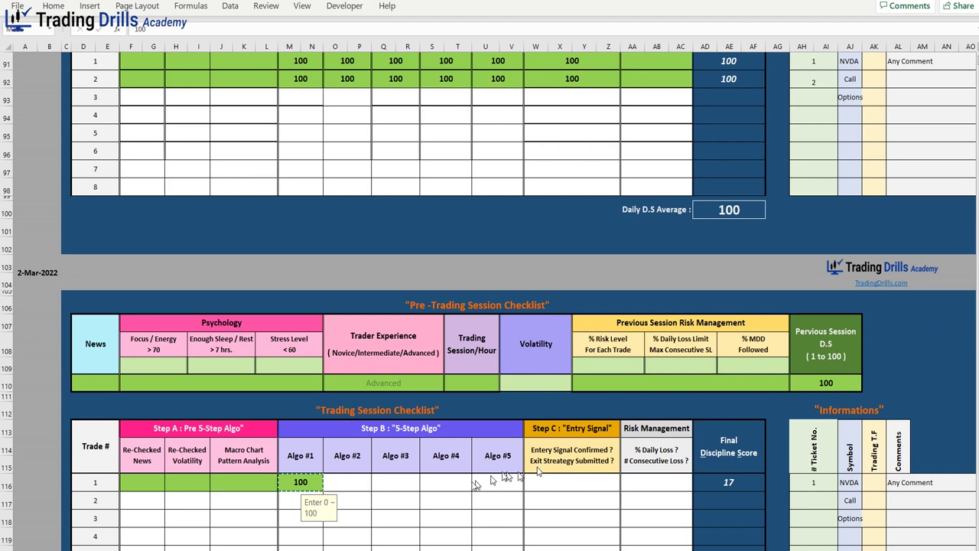
# - Enter a score of 100 for Algo #2 through Algo #5 in trade 1 of the 2-Mar-2022 checklist
pyautogui.click(354, 480)
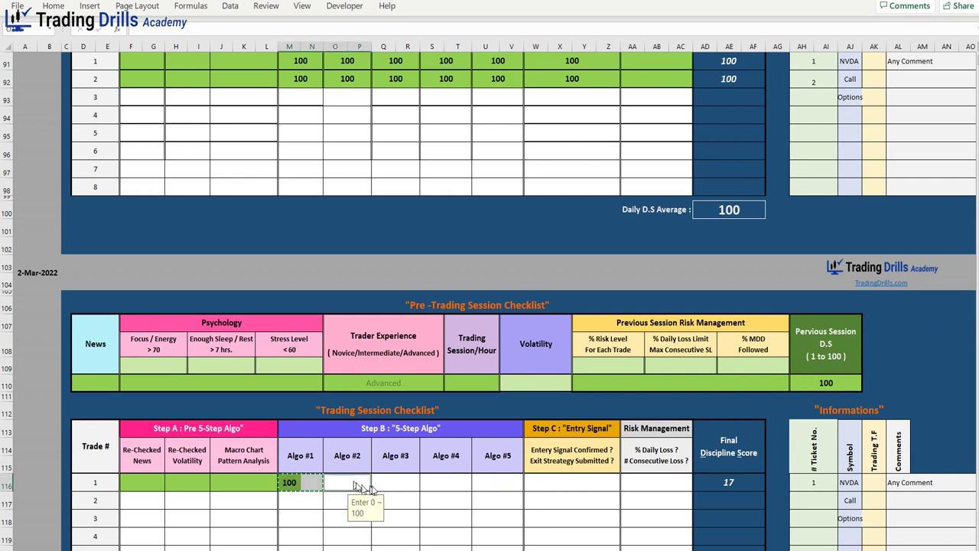
pyautogui.write('100')
pyautogui.click(392, 480)
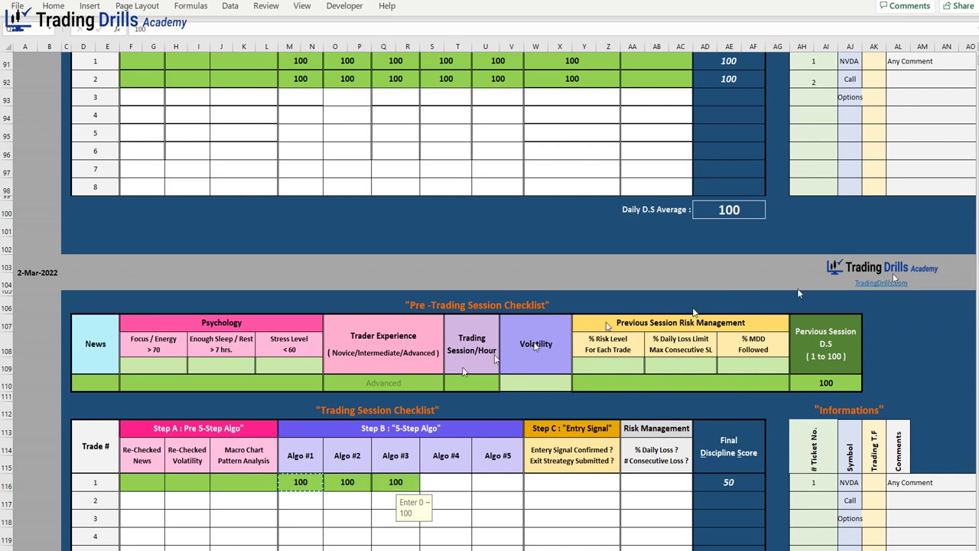
pyautogui.write('100')
pyautogui.click(452, 483)
pyautogui.hotkey('ctrl', 'v')
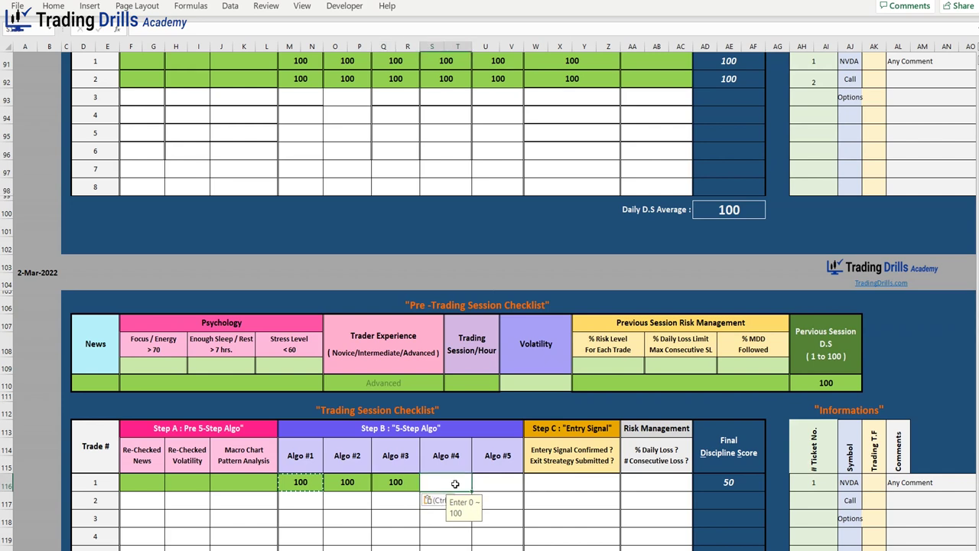
pyautogui.click(498, 484)
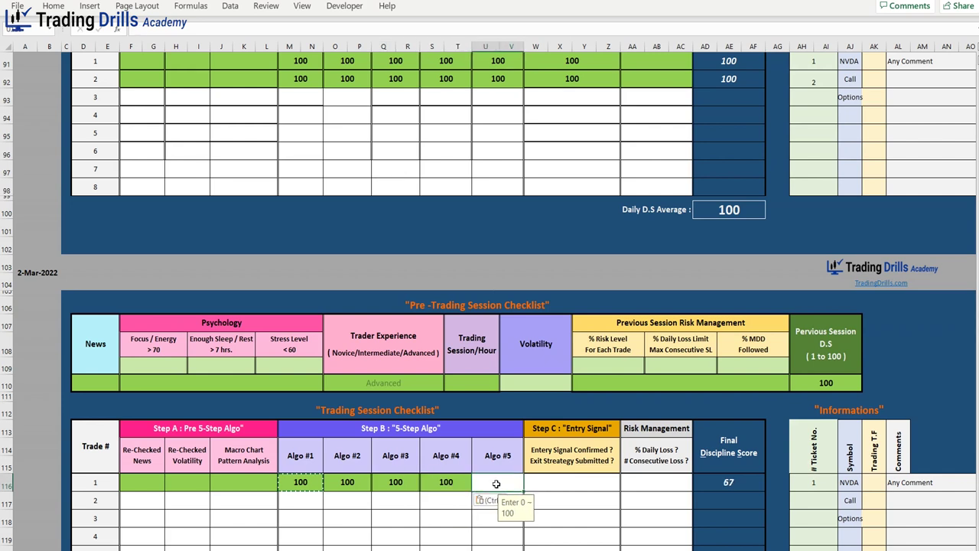
pyautogui.write('100')
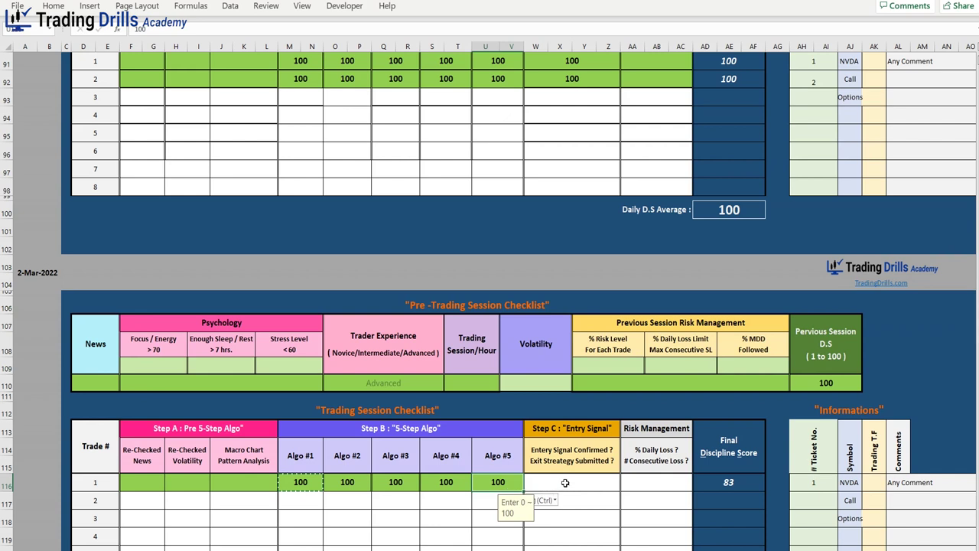
# - Score trade 1's Step C Entry Signal as 100 and mark its Risk Management check as YES
pyautogui.click(564, 482)
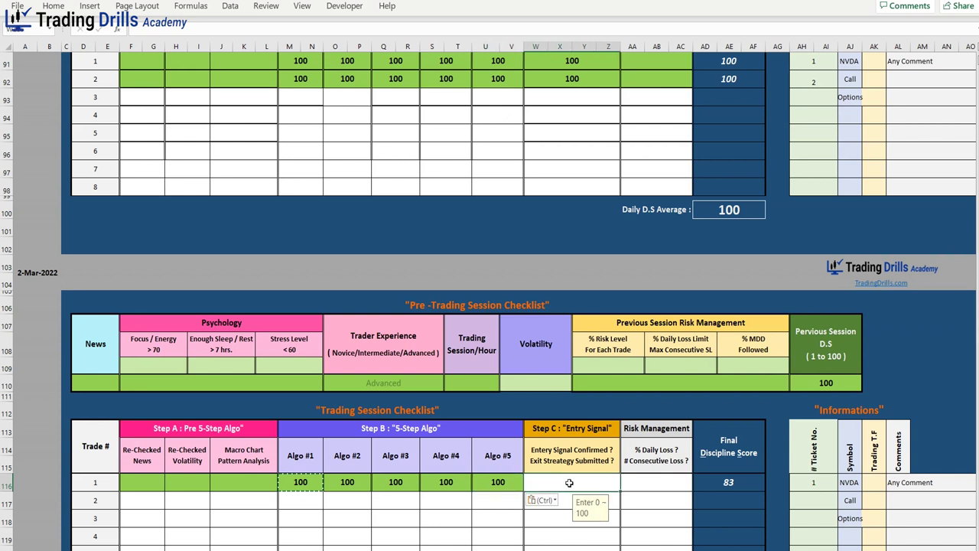
pyautogui.write('100')
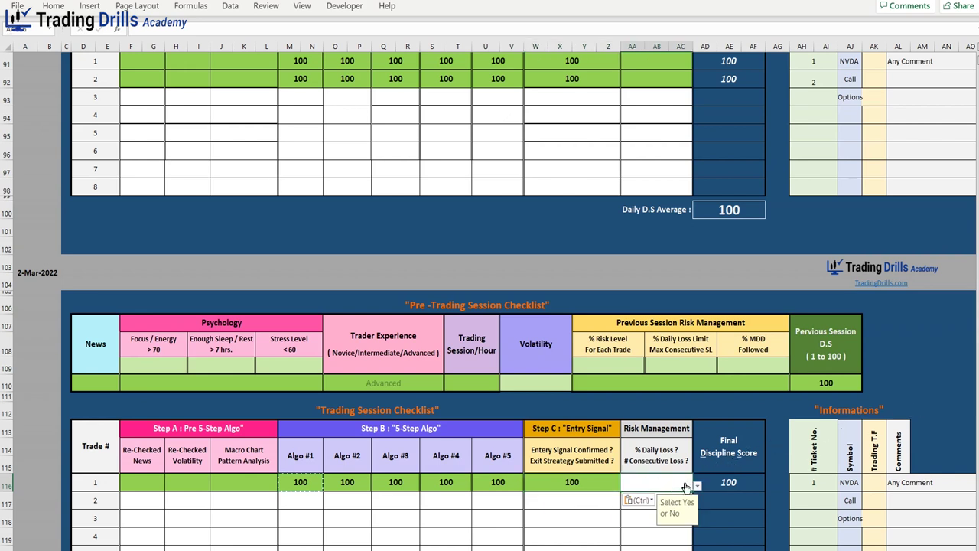
pyautogui.click(697, 486)
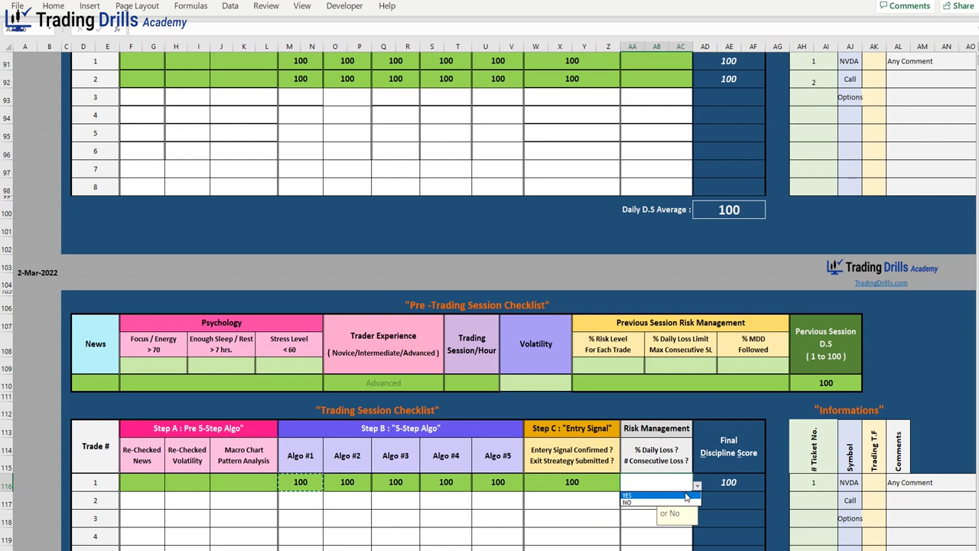
pyautogui.click(686, 496)
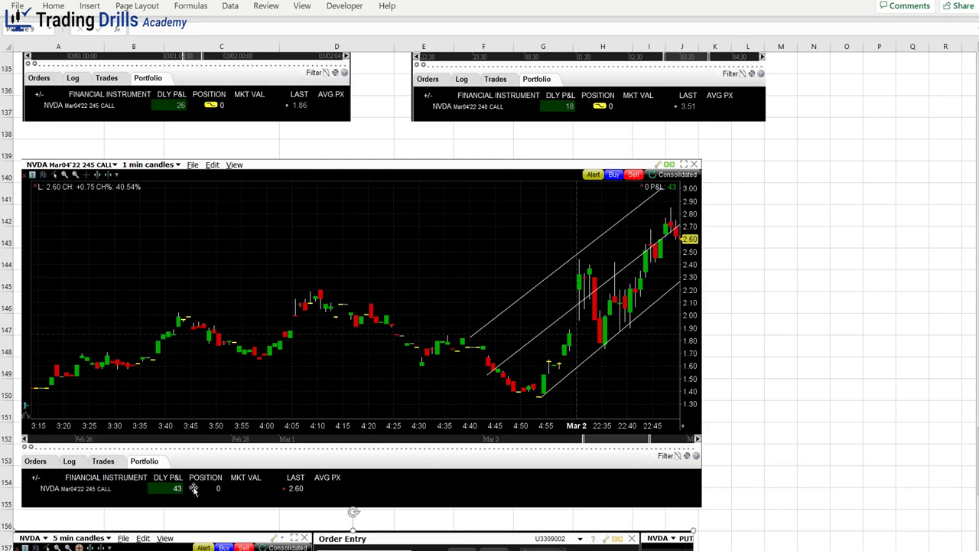
# - Review the pasted trading screenshots of the NVDA Mar04'22 245 call trade, including its chart, portfolio and order entry
pyautogui.scroll(-2, 536, 341)
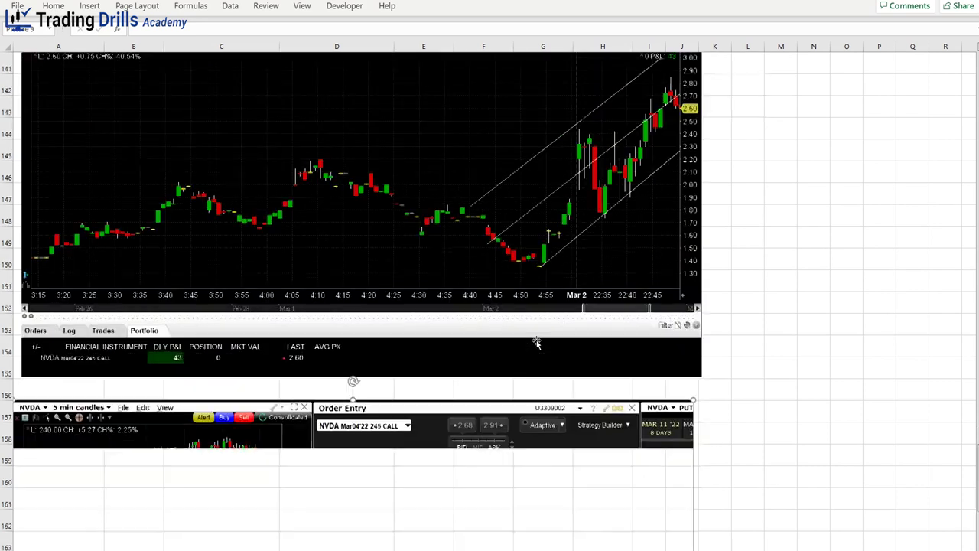
pyautogui.scroll(-2, 535, 341)
pyautogui.scroll(-2, 537, 342)
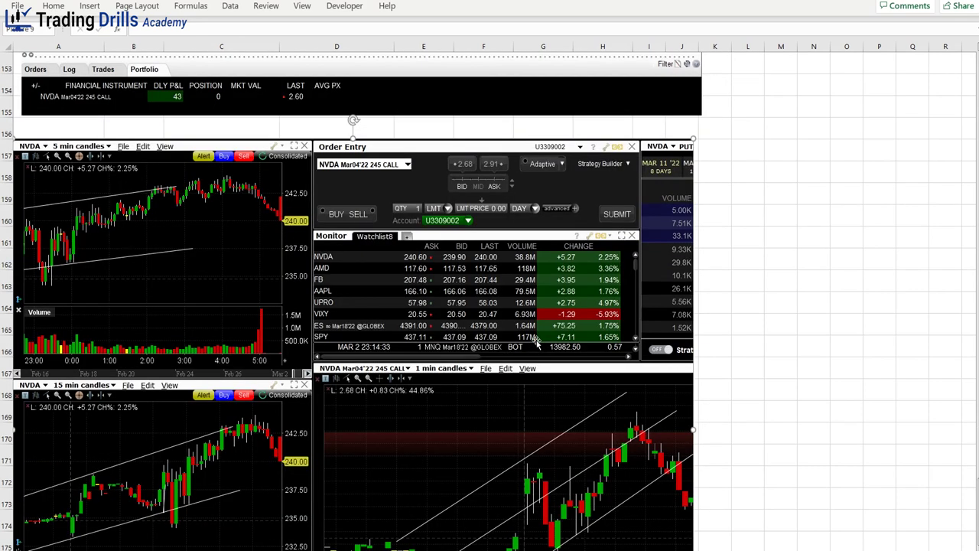
pyautogui.scroll(2, 537, 342)
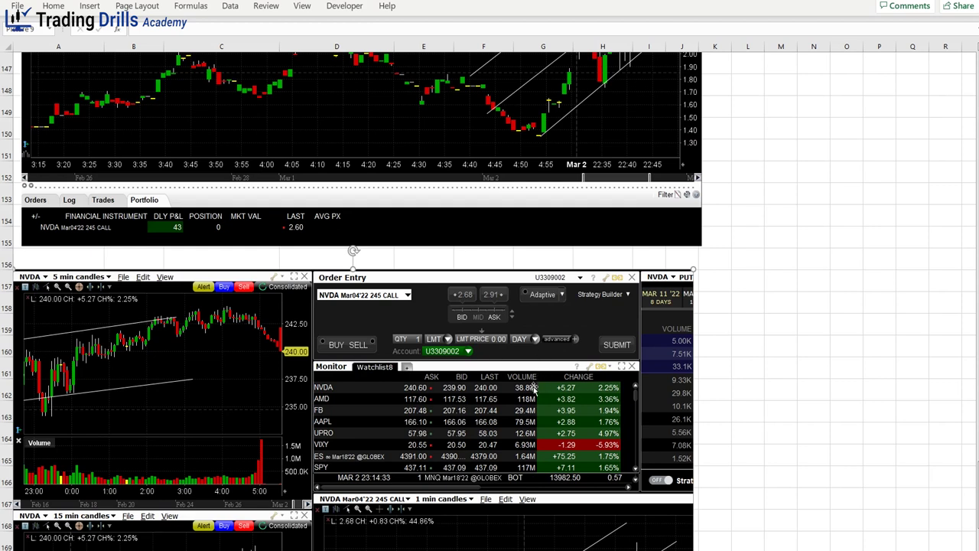